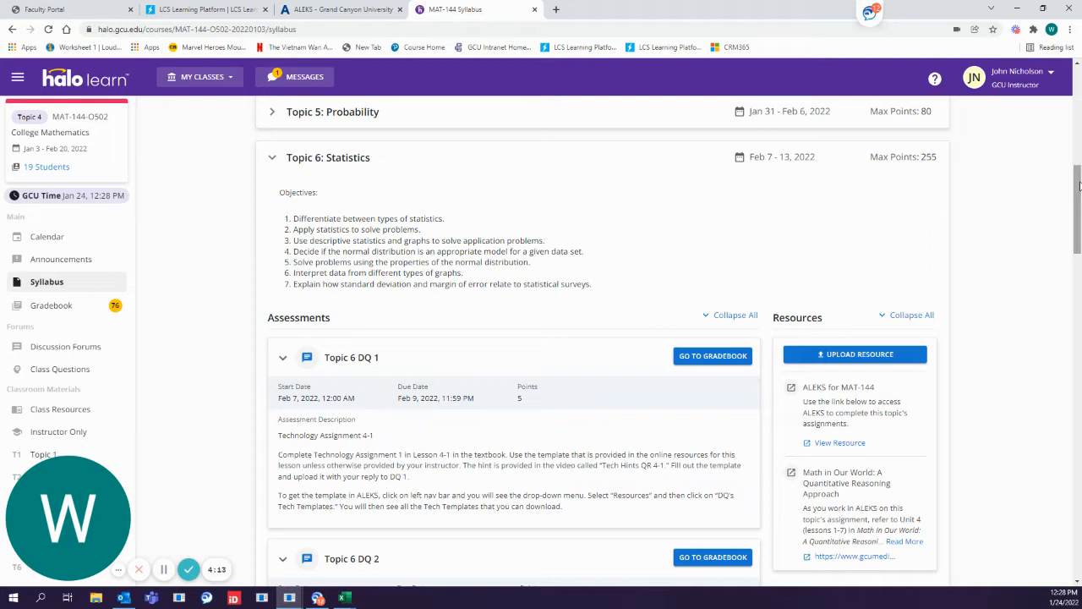
scroll(1079, 190, "down", 1)
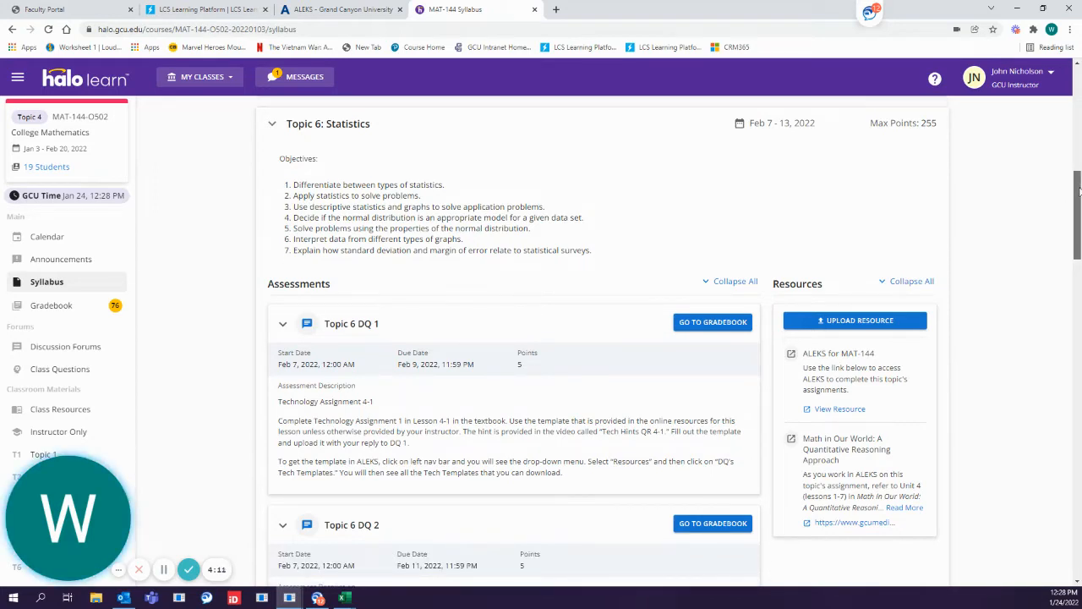
left_click_drag(1079, 190, 1078, 198)
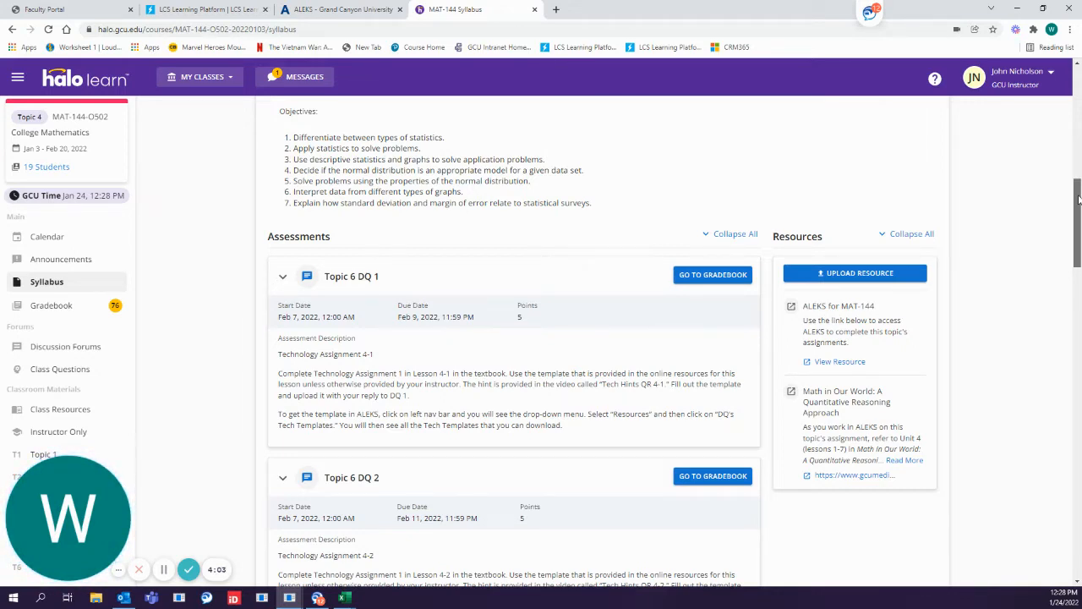
left_click_drag(1077, 199, 1078, 218)
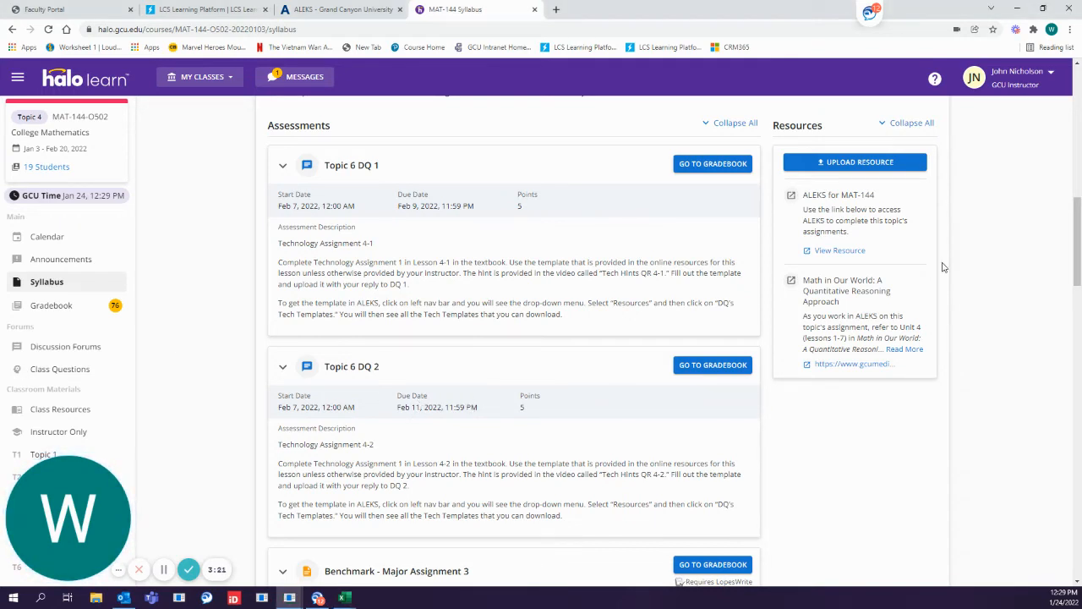
left_click_drag(1078, 233, 1078, 256)
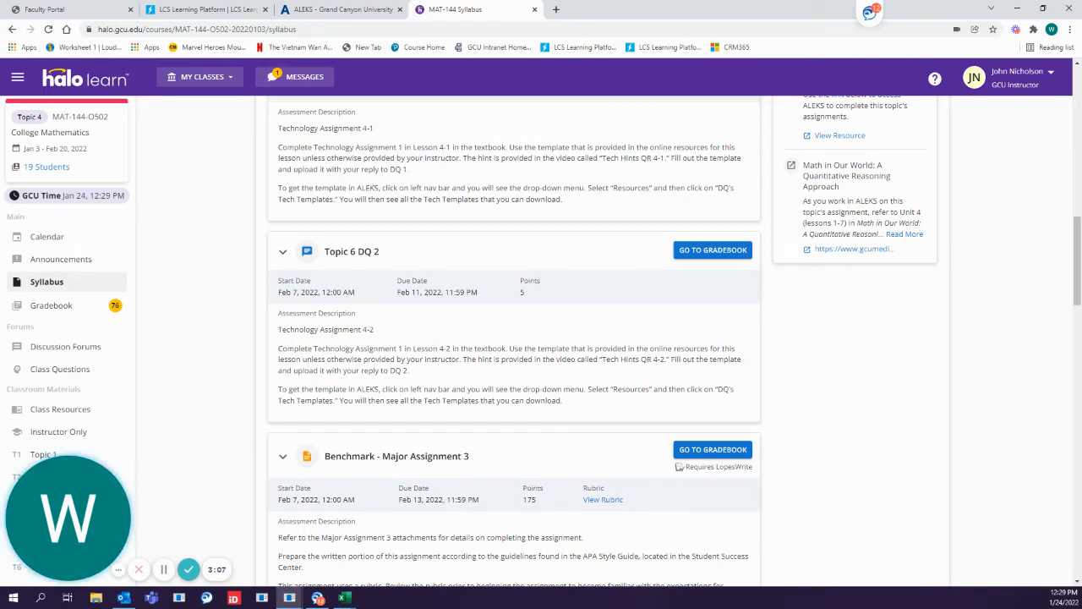
Switch to the Excel window while the Topic 6 ALEKS assessments (5, 10, 35 points, due Feb 13) stay visible
key("alt+Tab")
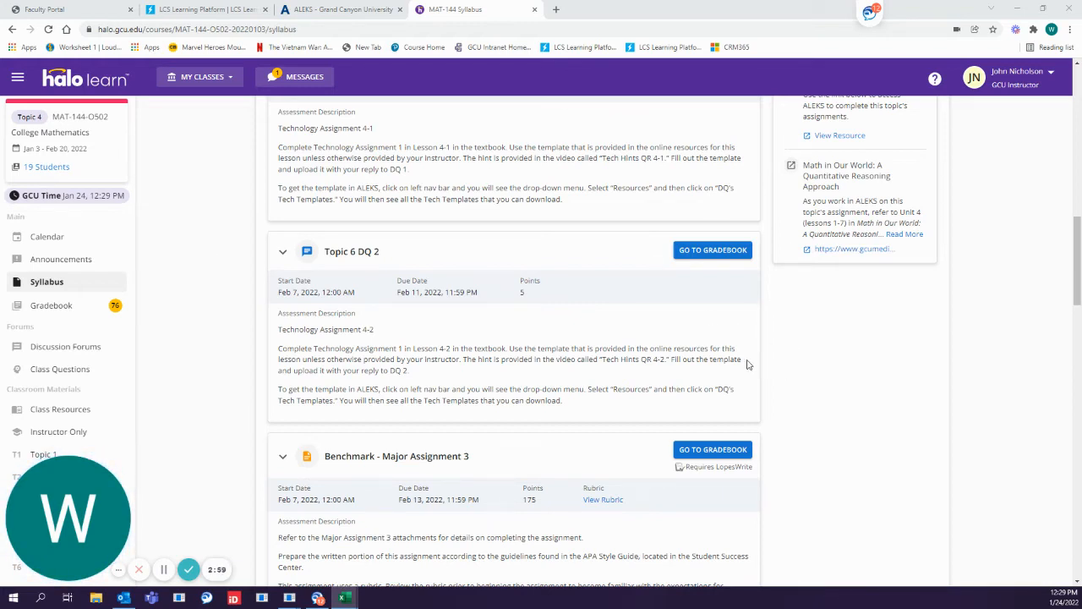
left_click_drag(1077, 251, 1080, 429)
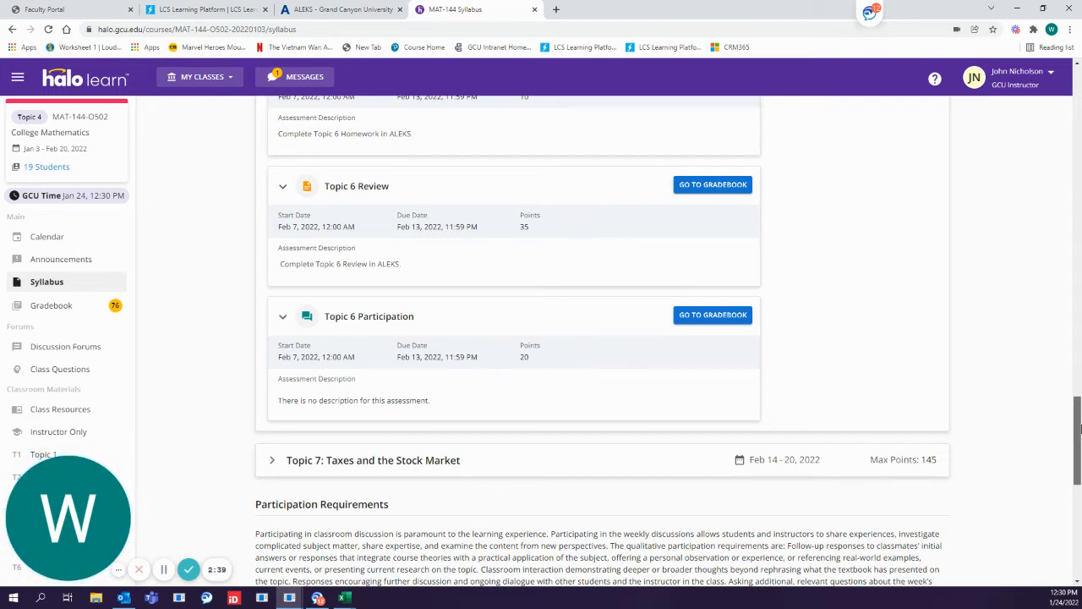
left_click_drag(1079, 429, 1077, 387)
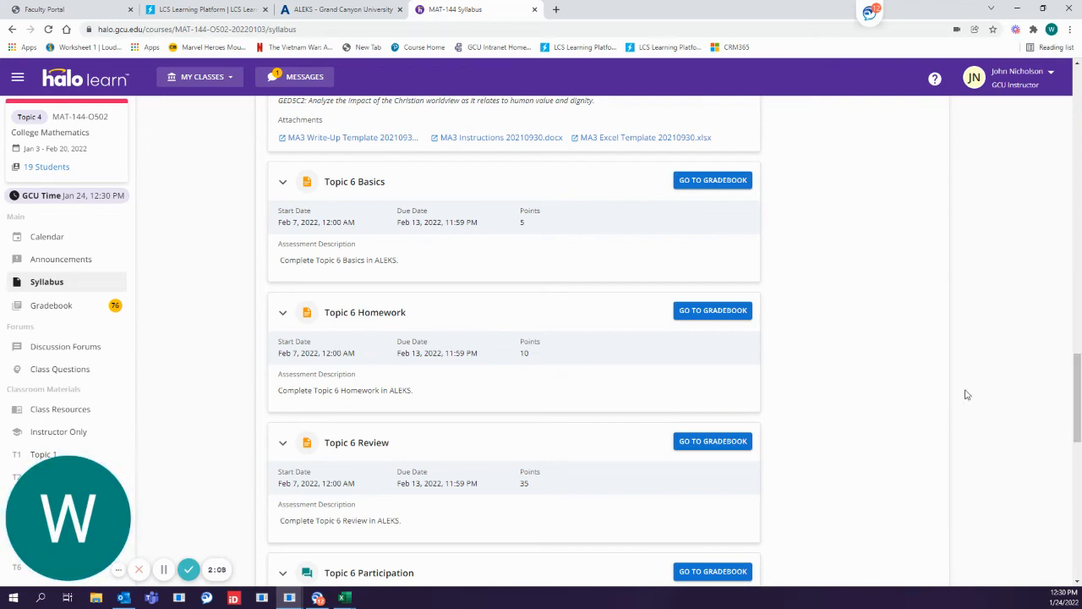
left_click_drag(1076, 370, 1079, 296)
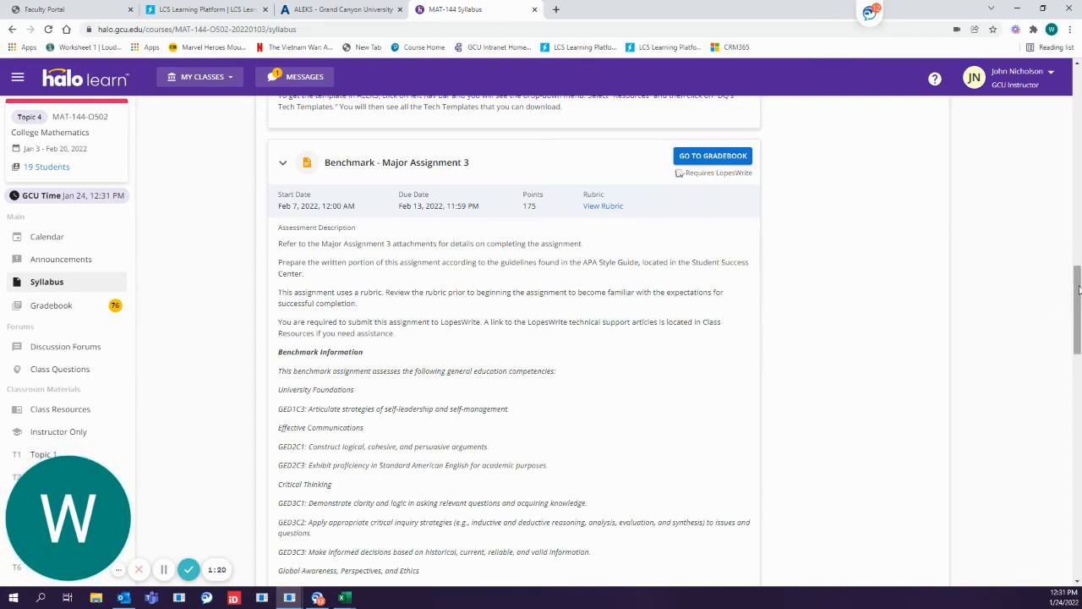
left_click_drag(1079, 290, 1067, 298)
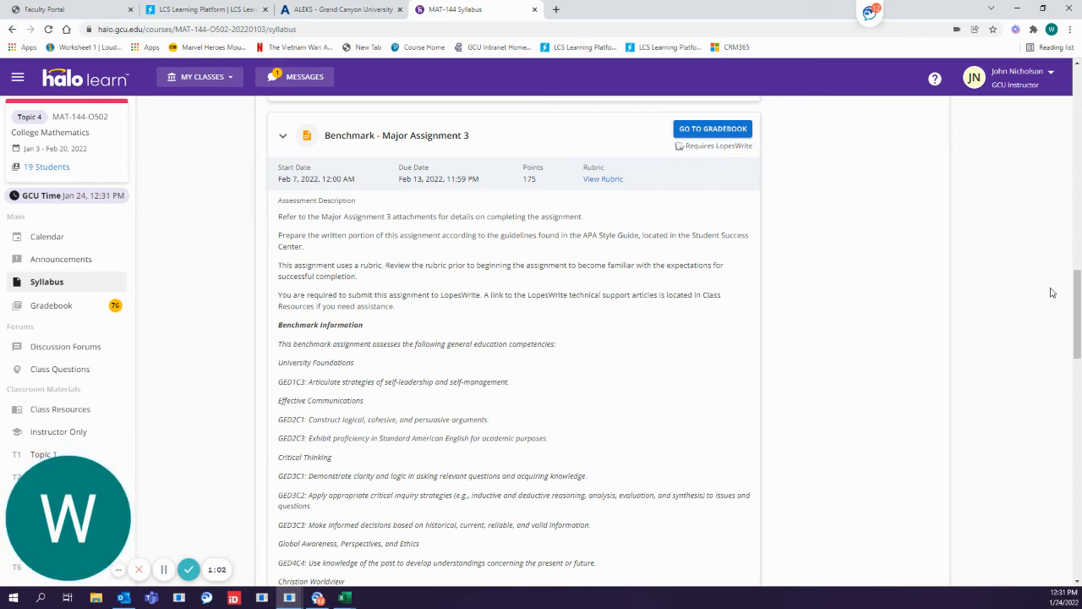
left_click_drag(1078, 288, 1079, 325)
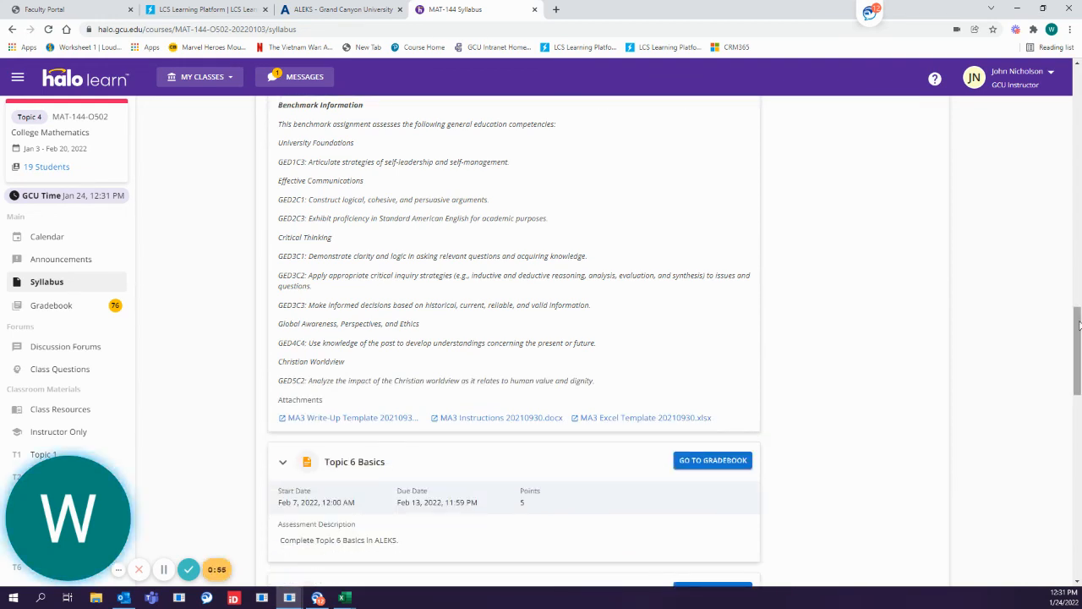